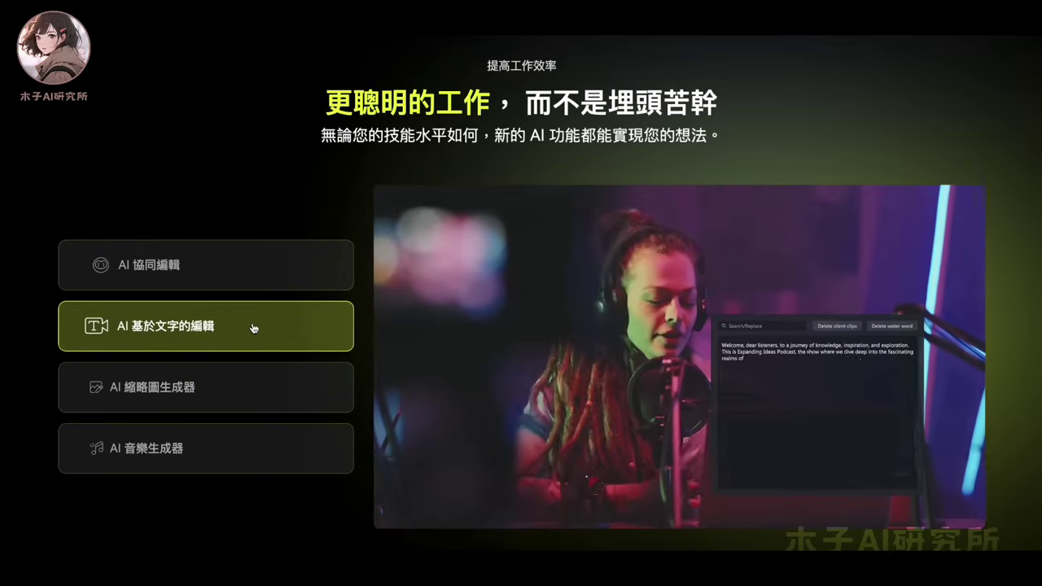
- Preview the AI 縮略圖生成器 and AI 音樂生成器 features on the product page
left_click(241, 388)
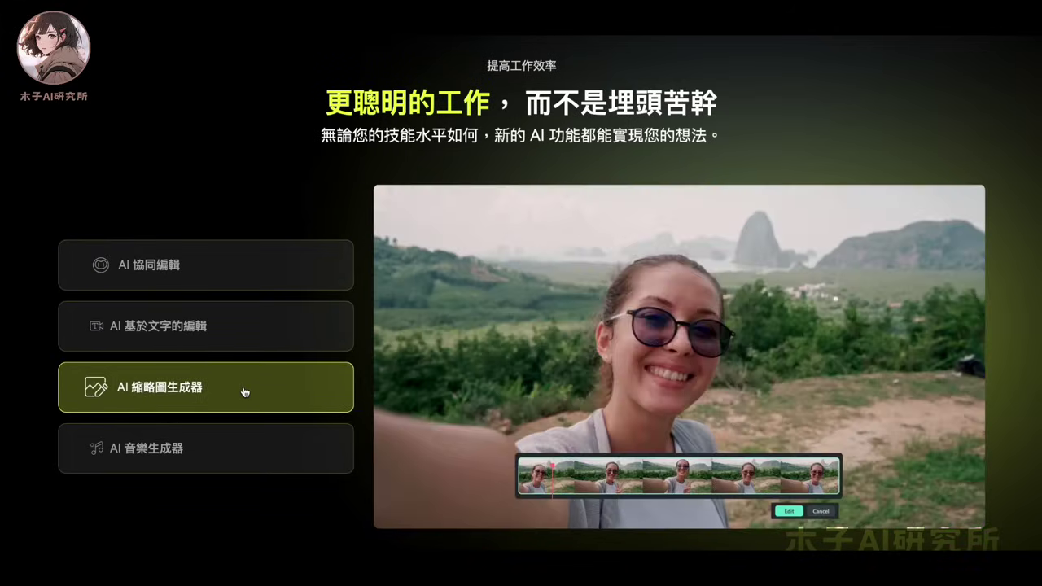
left_click(243, 450)
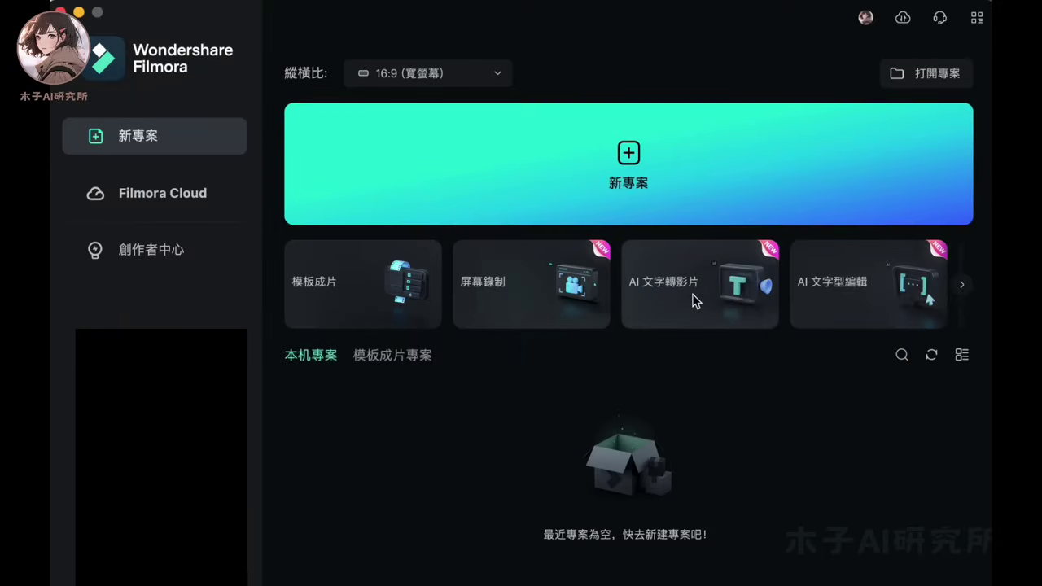
- In Filmora, start AI 文字型編輯 with the video "Steve Jobs at Stanford University 2005 (中英字幕).mp4" from the 下載項目 folder
left_click(961, 287)
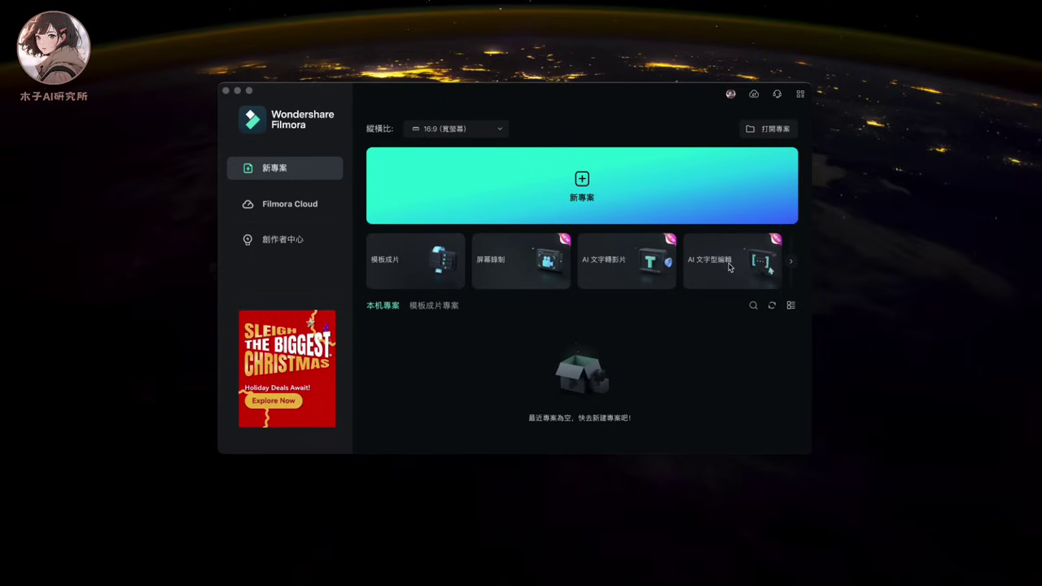
left_click(728, 265)
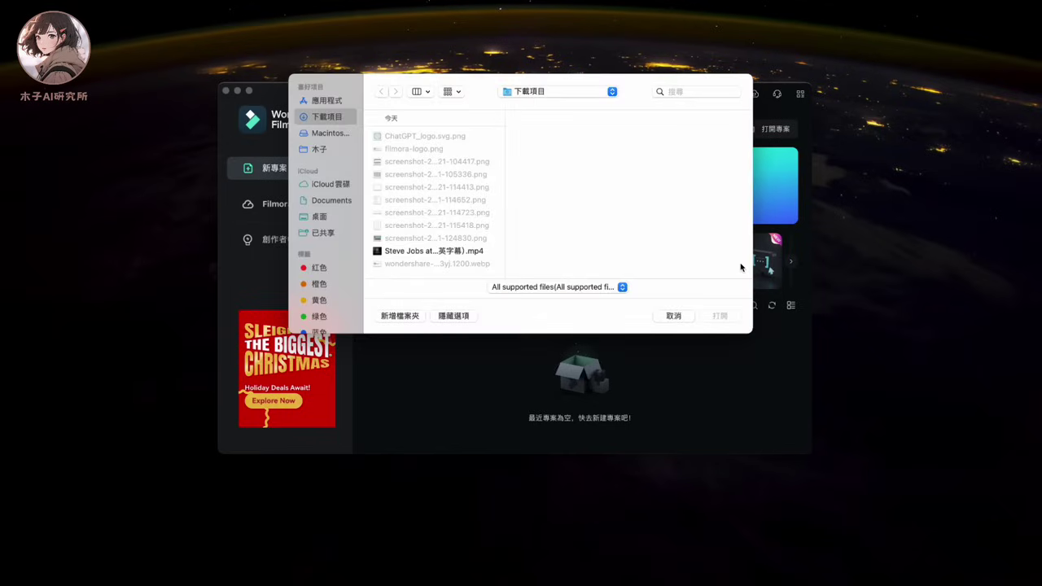
left_click(447, 250)
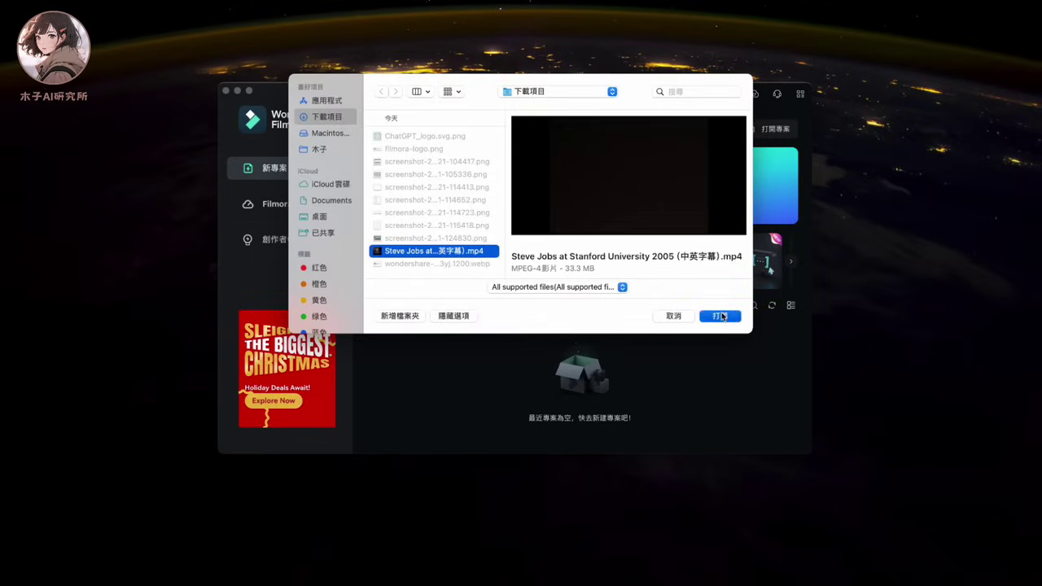
left_click(720, 316)
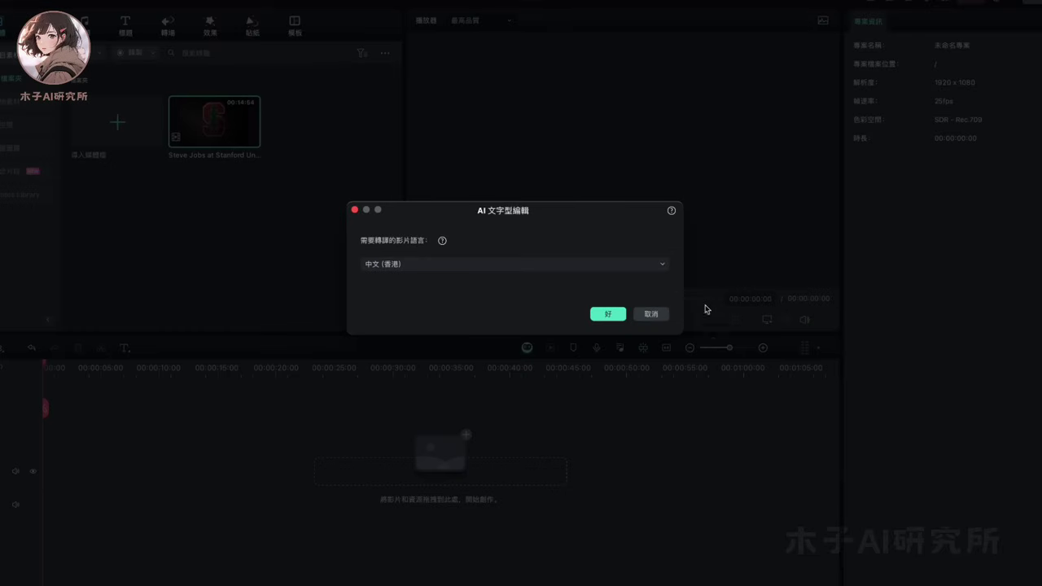
- Set the transcription language to 英語 (美國) and transcribe the video
left_click(651, 269)
scroll(550, 338, "down", 5)
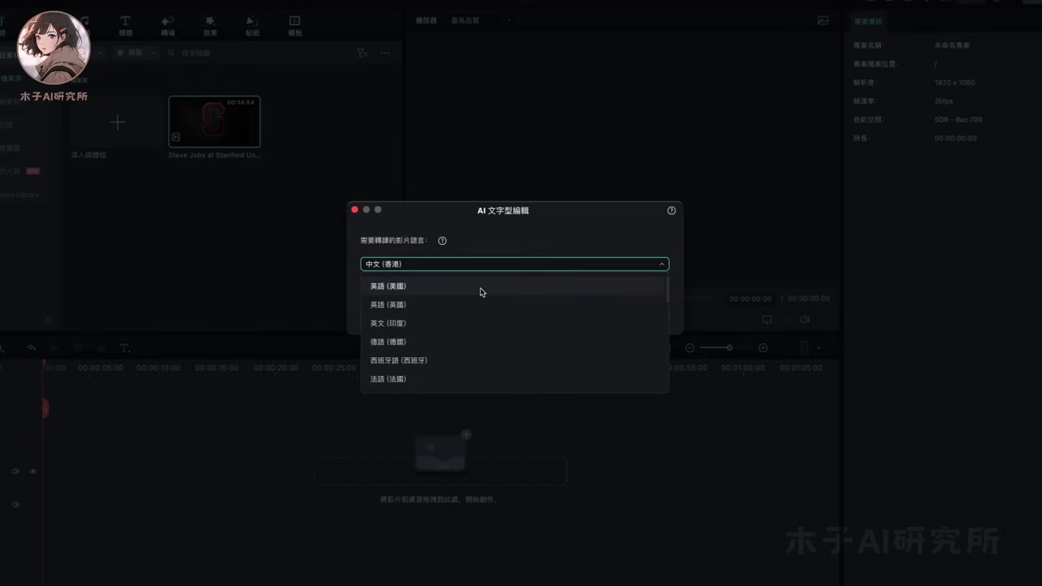
left_click(481, 291)
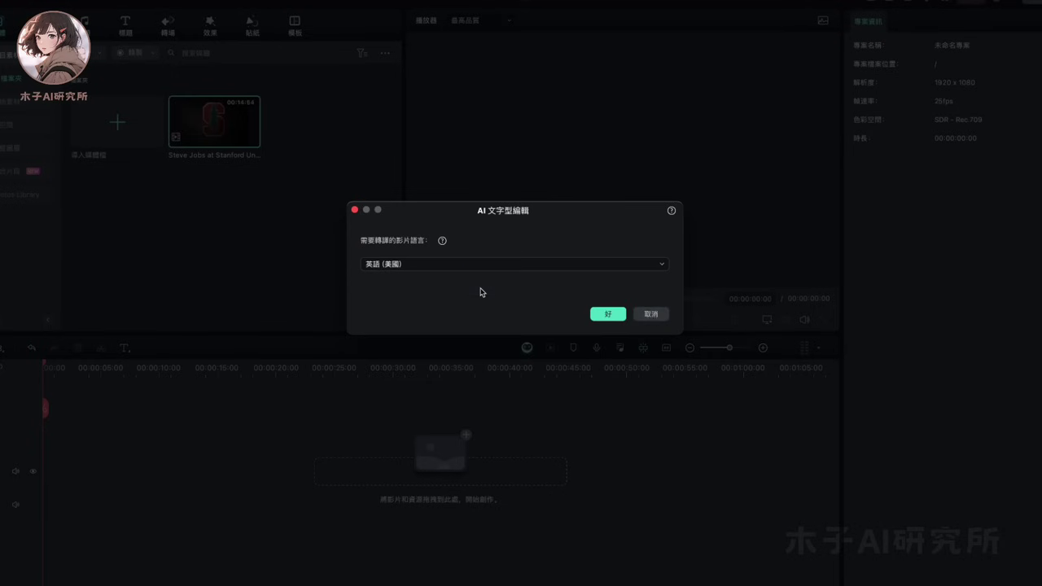
left_click(608, 314)
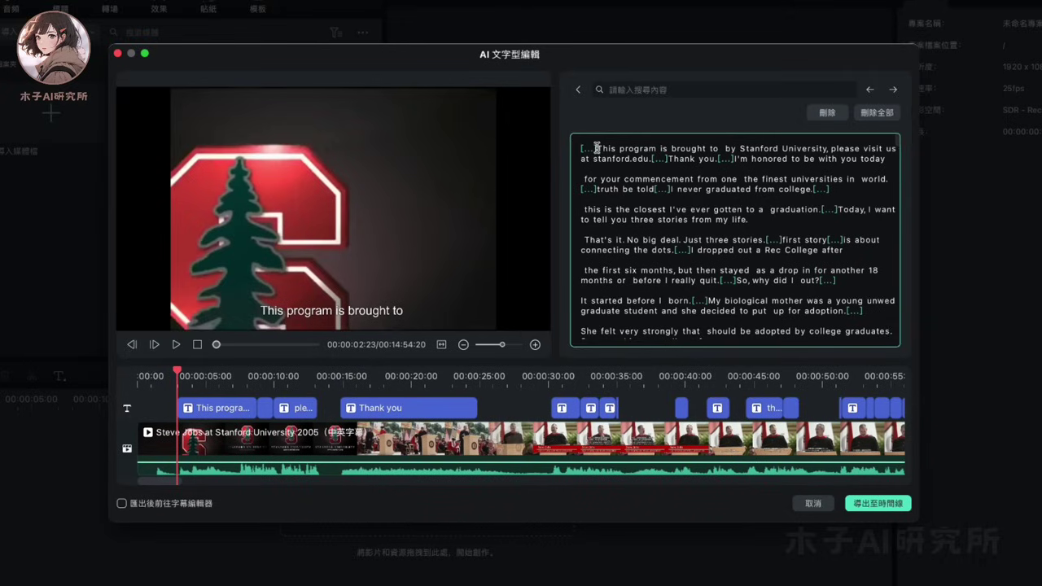
- Delete the opening sentence from "This program is brought to" through "stanford.edu." in the transcript
left_click_drag(597, 148, 649, 158)
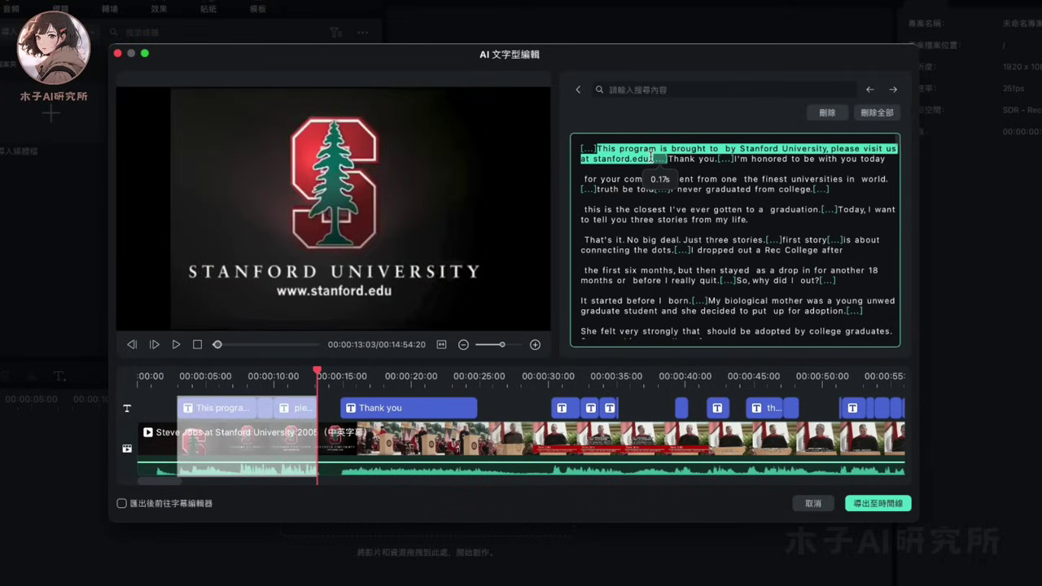
key("BackSpace")
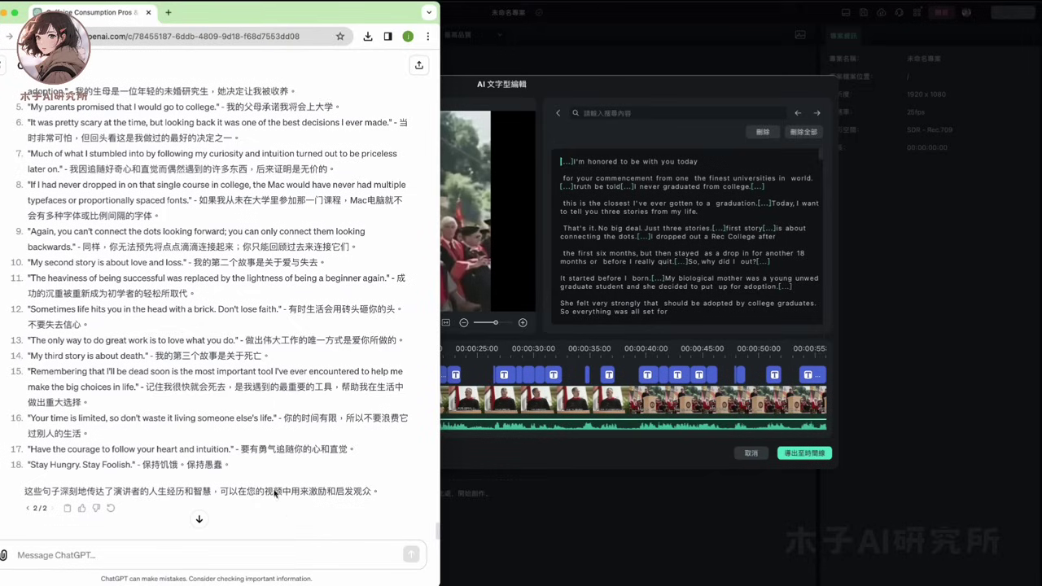
- Take the word "truth" from the first key sentence in the ChatGPT answer and search the Filmora transcript for it
scroll(39, 117, "up", 3)
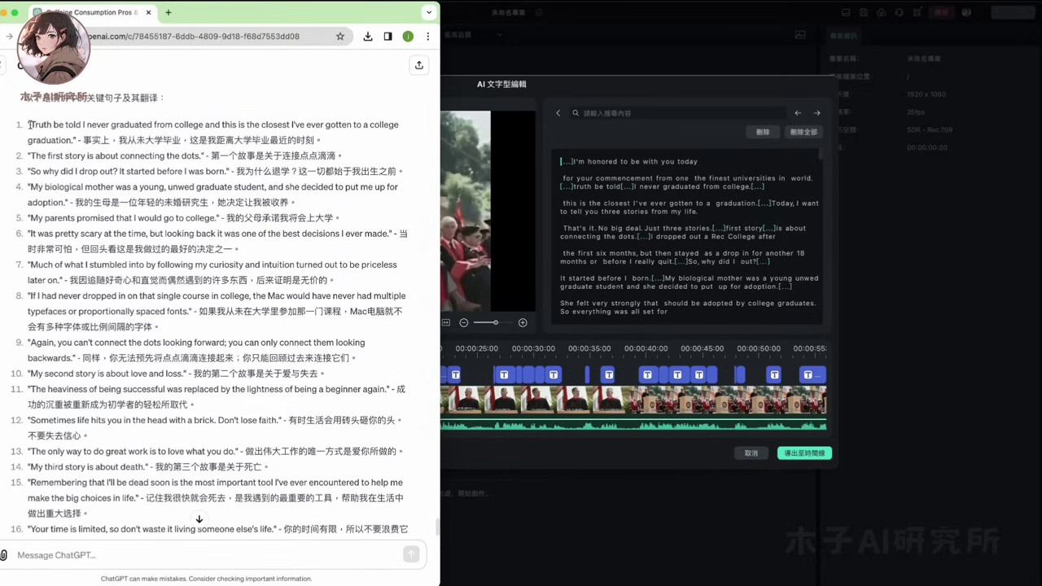
left_click(612, 119)
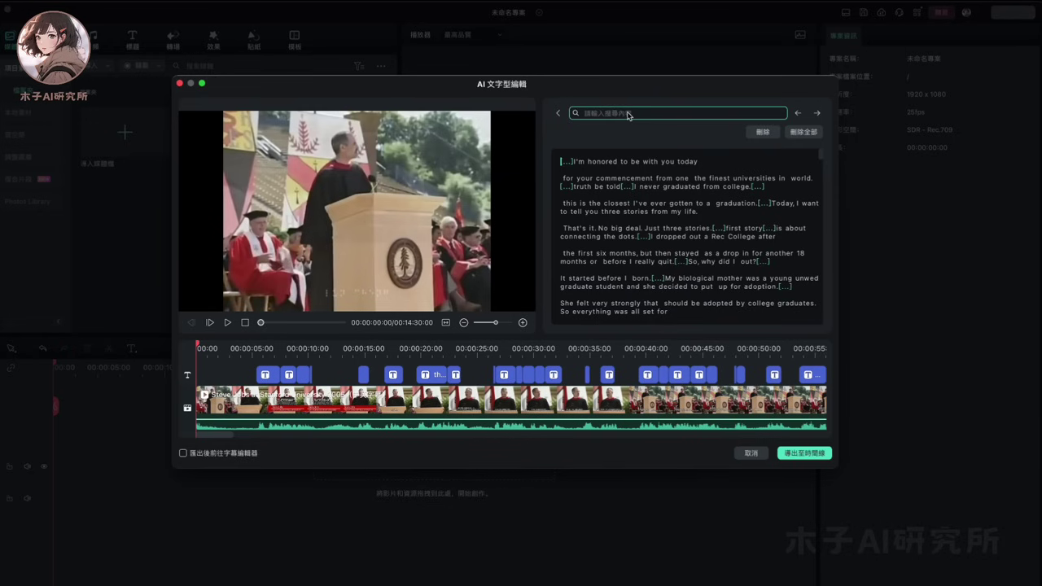
key("super+Tab")
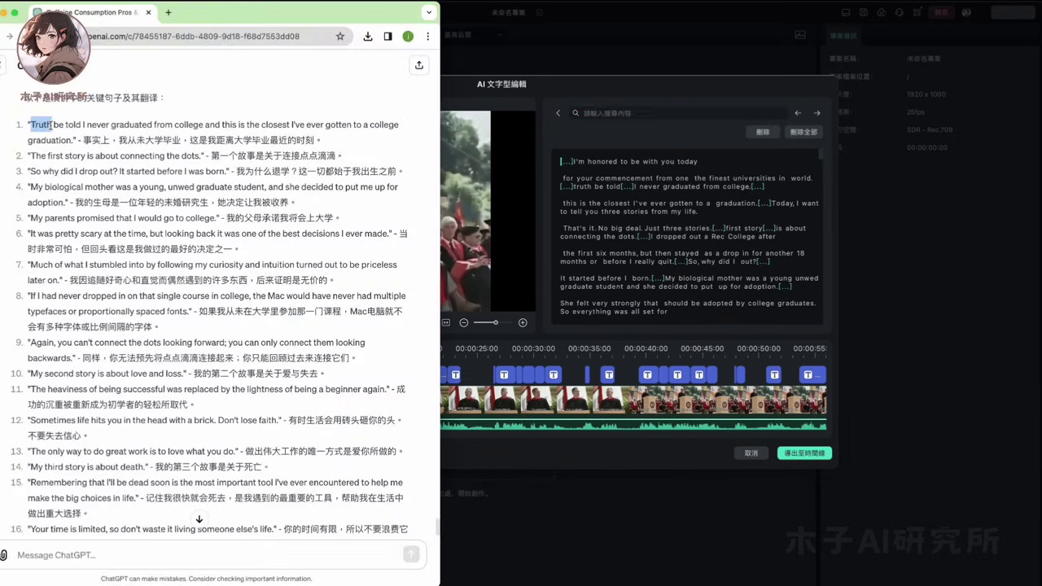
left_click(628, 116)
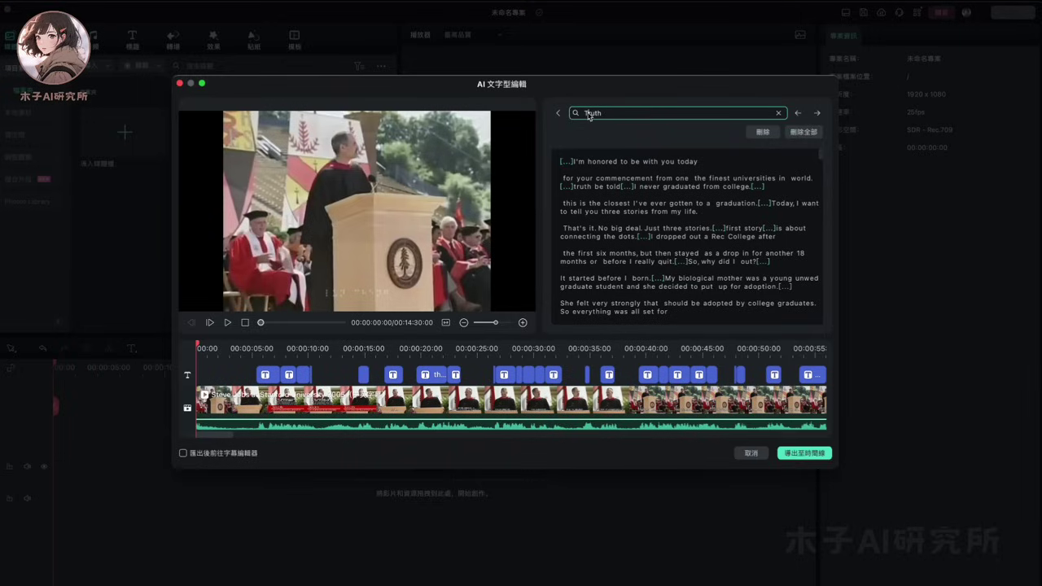
key("Return")
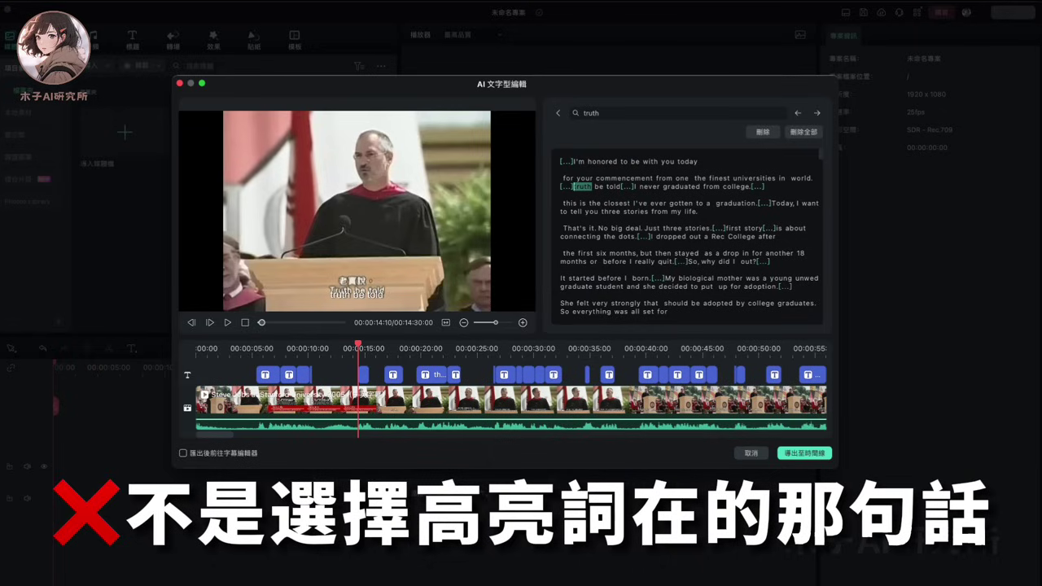
- Delete all transcript text before "truth be told", from "I'm honored to be with you today" onward
left_click_drag(570, 186, 558, 162)
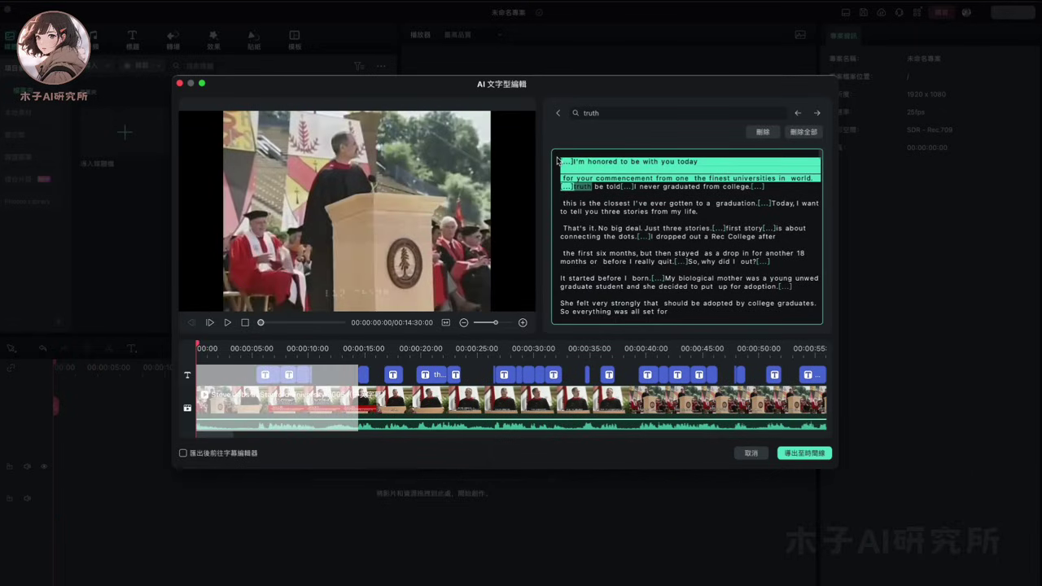
key("Delete")
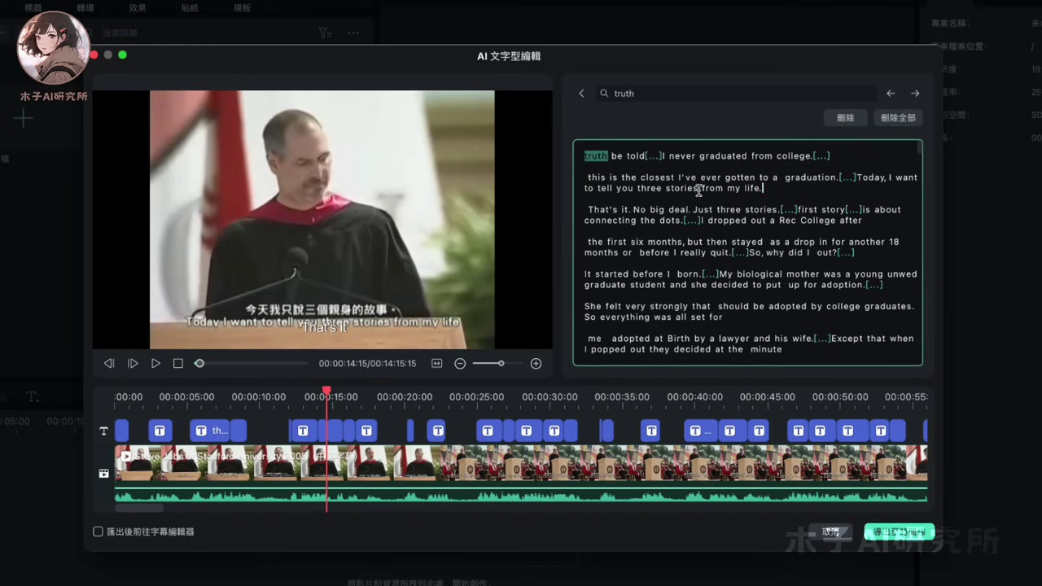
- Check the pause markers after "truth be told" and "college", and export the trimmed transcript cut to the timeline
left_click_drag(644, 155, 663, 155)
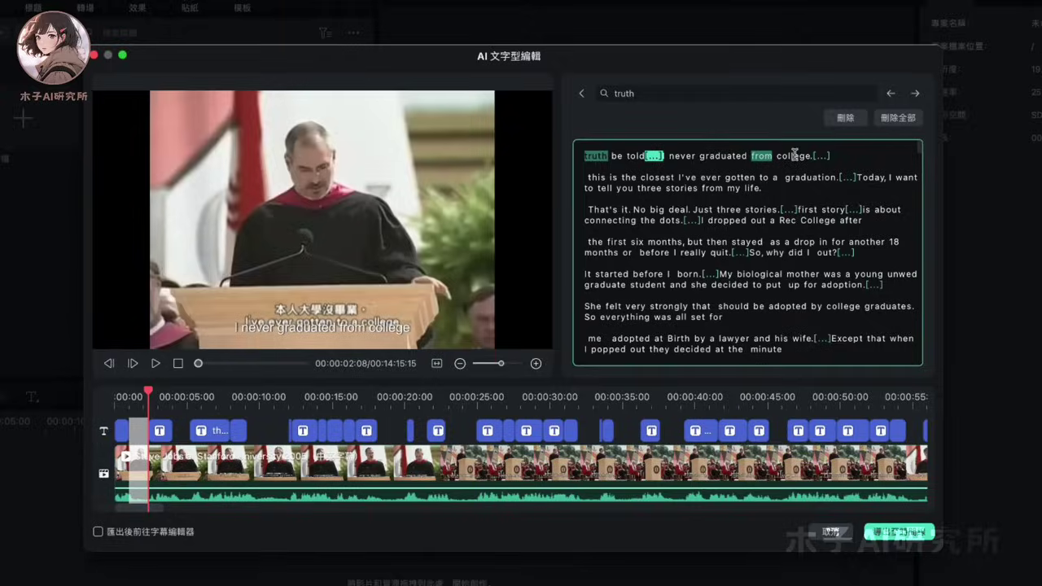
left_click_drag(812, 154, 831, 154)
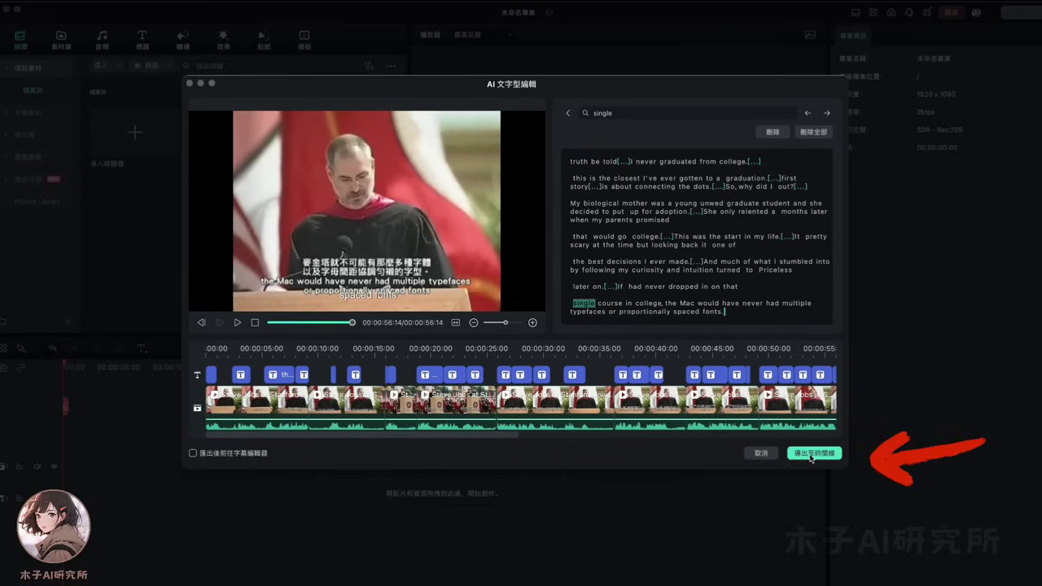
left_click(815, 454)
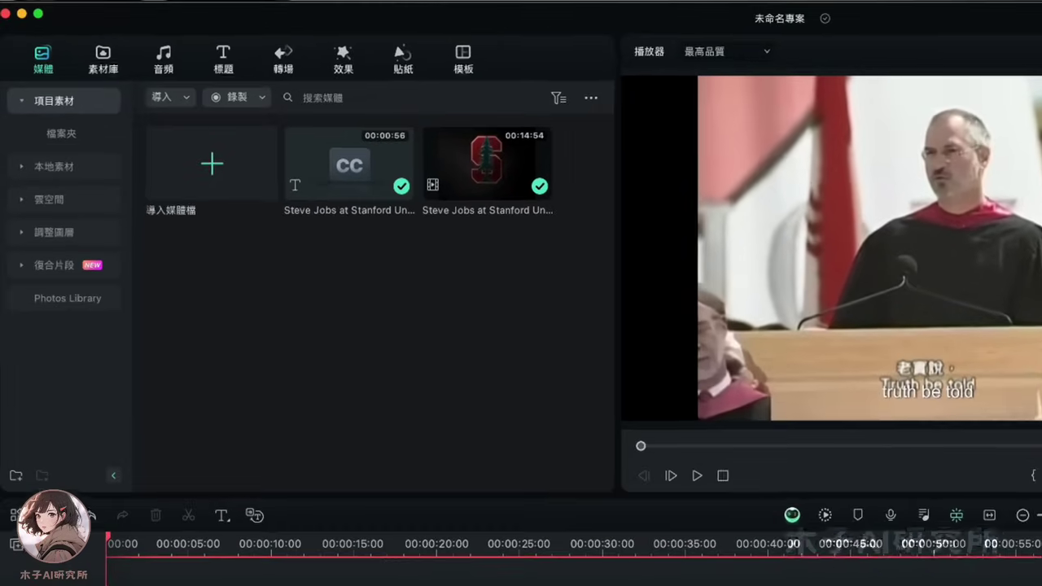
- Set the project's aspect ratio to 9:16 (手機豎屏)
left_click(196, 0)
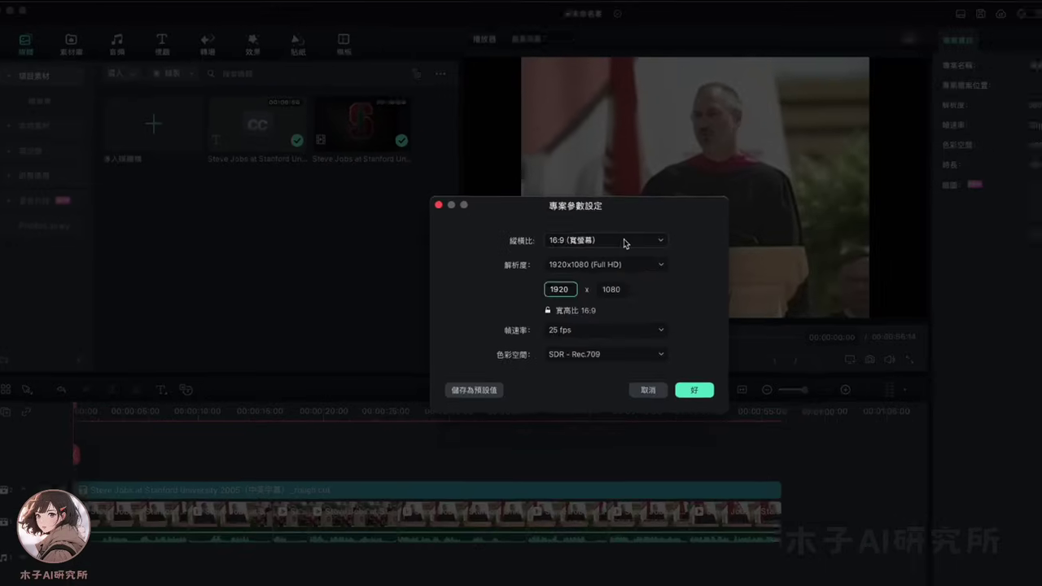
left_click(537, 214)
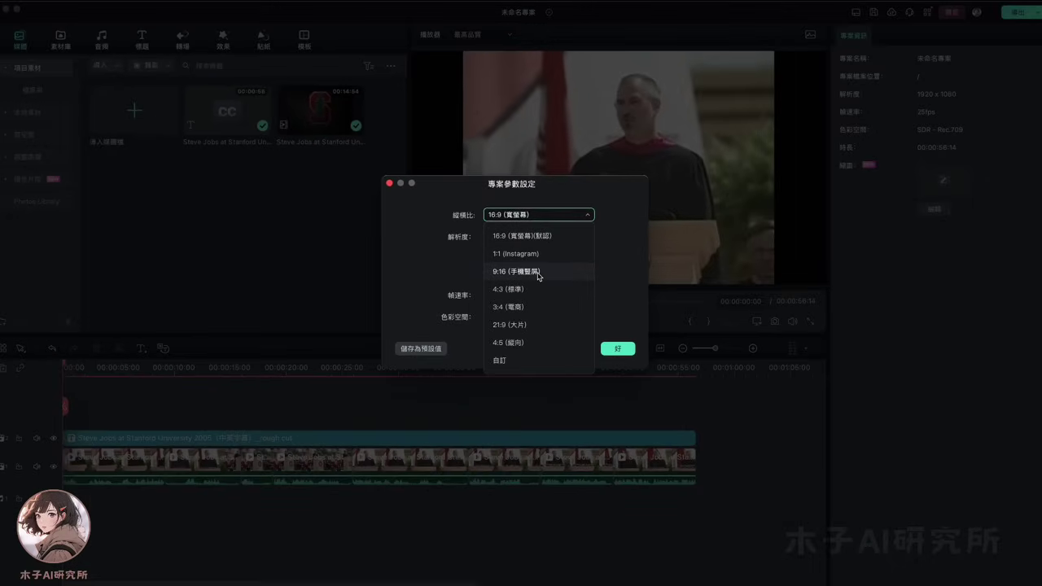
left_click(516, 271)
left_click(618, 349)
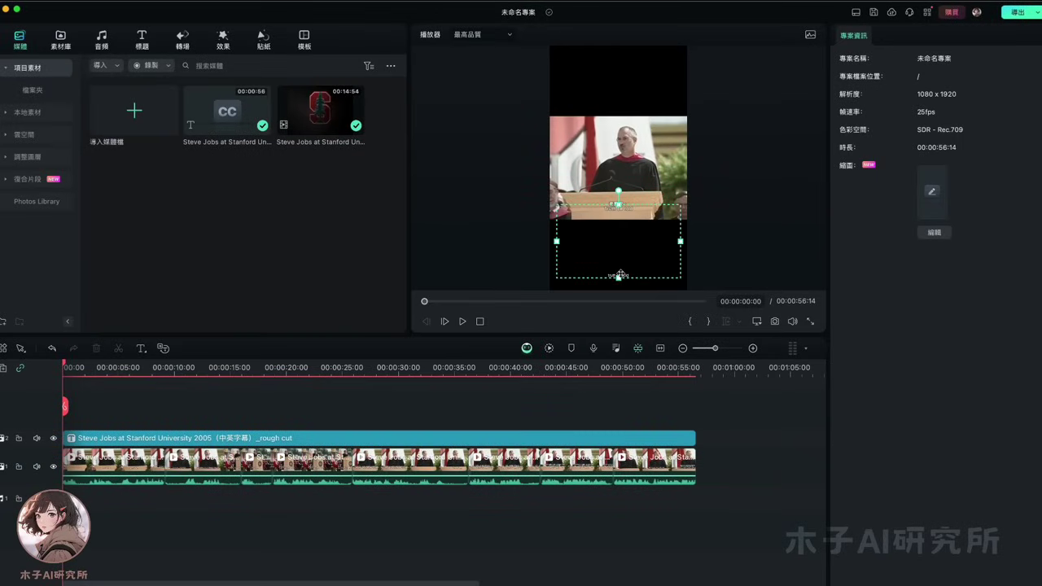
- Format the "truth be told" subtitle with font 蘋果儷中黑 at size 90, placed just under the picture, and apply it to all subtitles
double_click(299, 440)
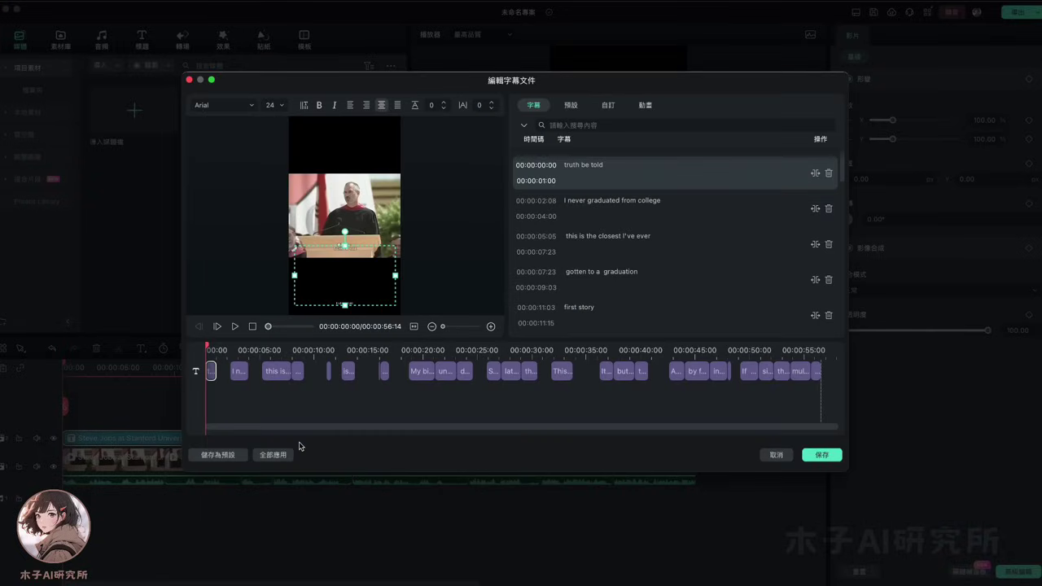
left_click(271, 105)
scroll(274, 185, "down", 3)
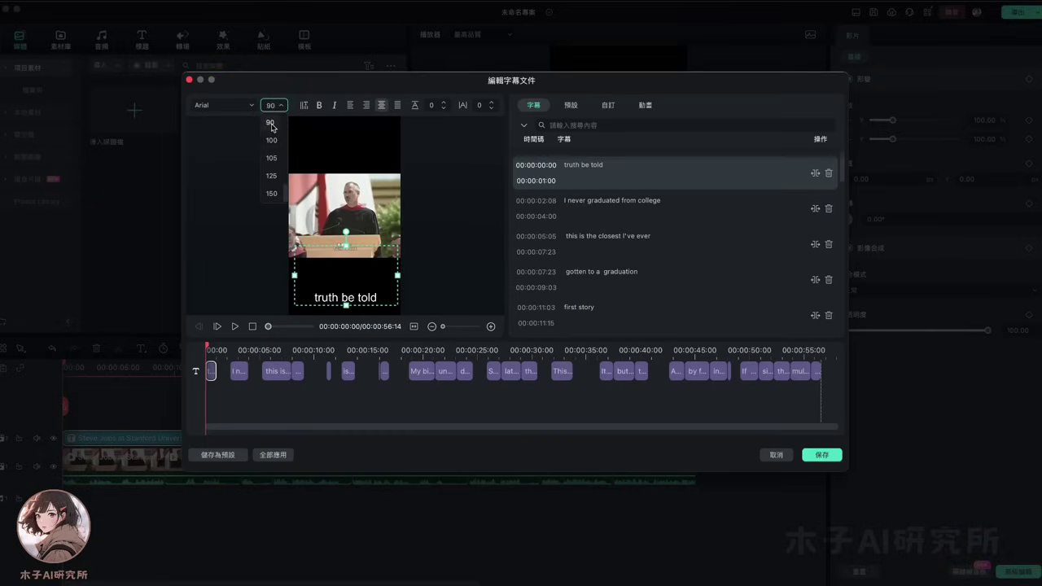
left_click_drag(349, 291, 349, 261)
left_click(232, 105)
left_click(236, 177)
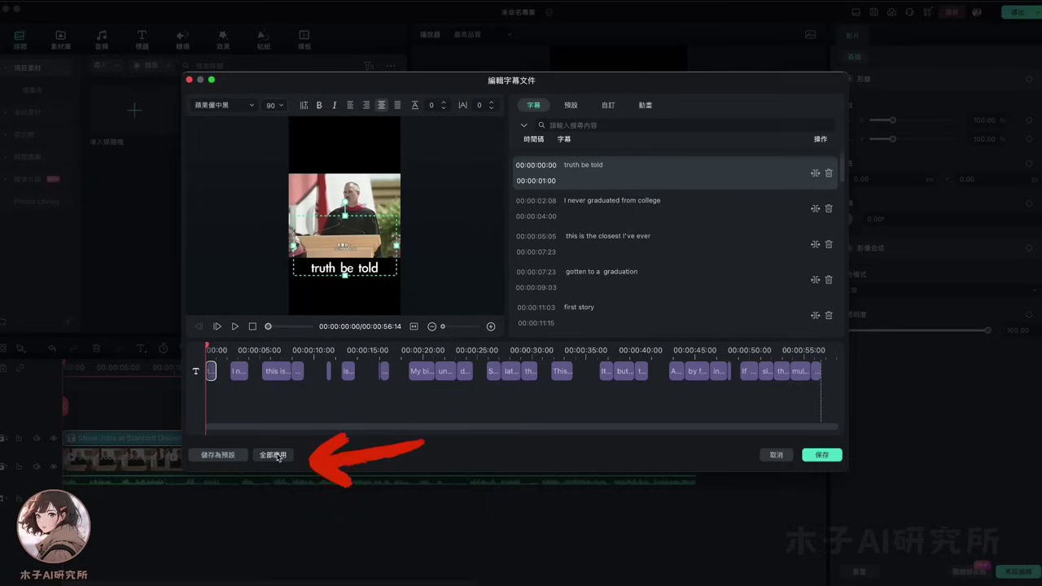
left_click(275, 455)
- Lower the subtitles so the two-line "I never graduated from college" sits fully below the picture, and save them
left_click(239, 355)
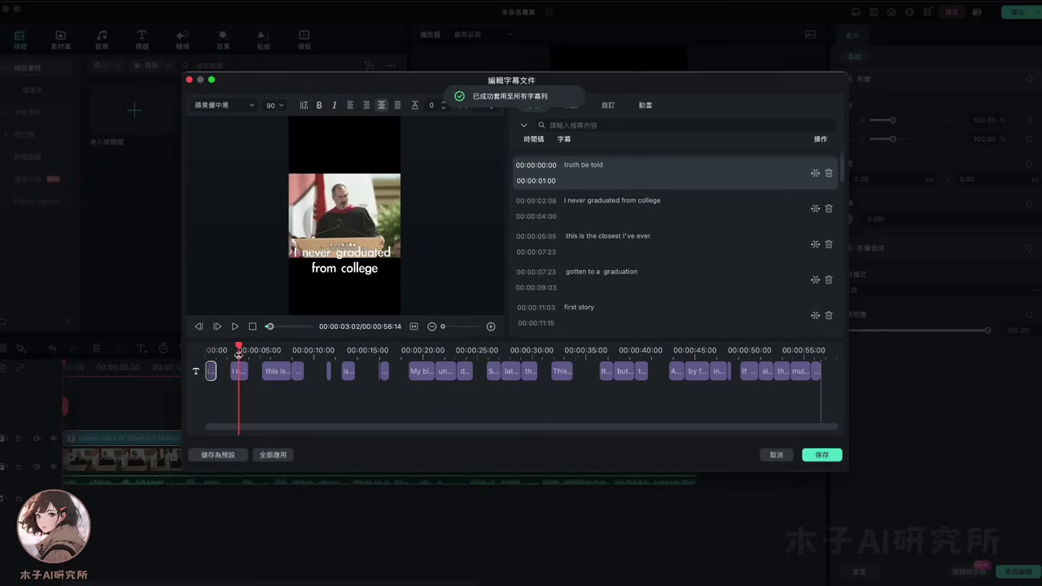
left_click_drag(369, 271, 368, 285)
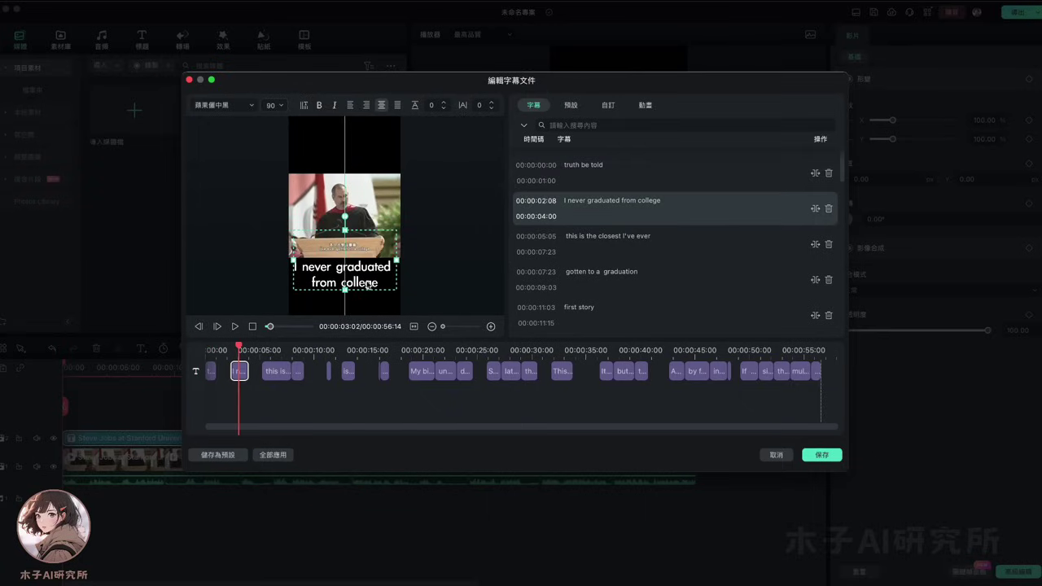
left_click(818, 458)
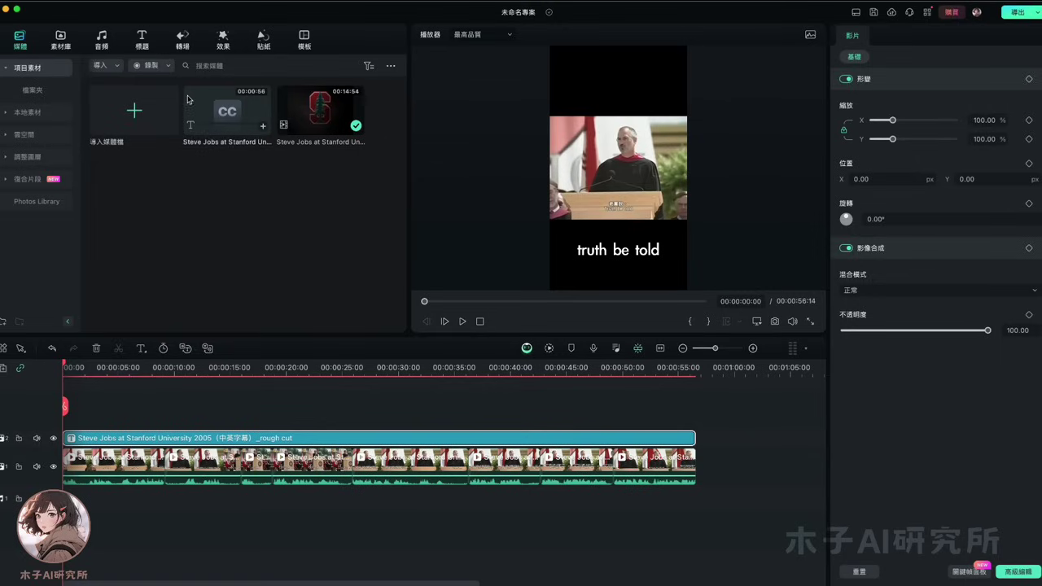
- Generate AI music with the mood 充滿希望 and a duration of 01:00
left_click(101, 39)
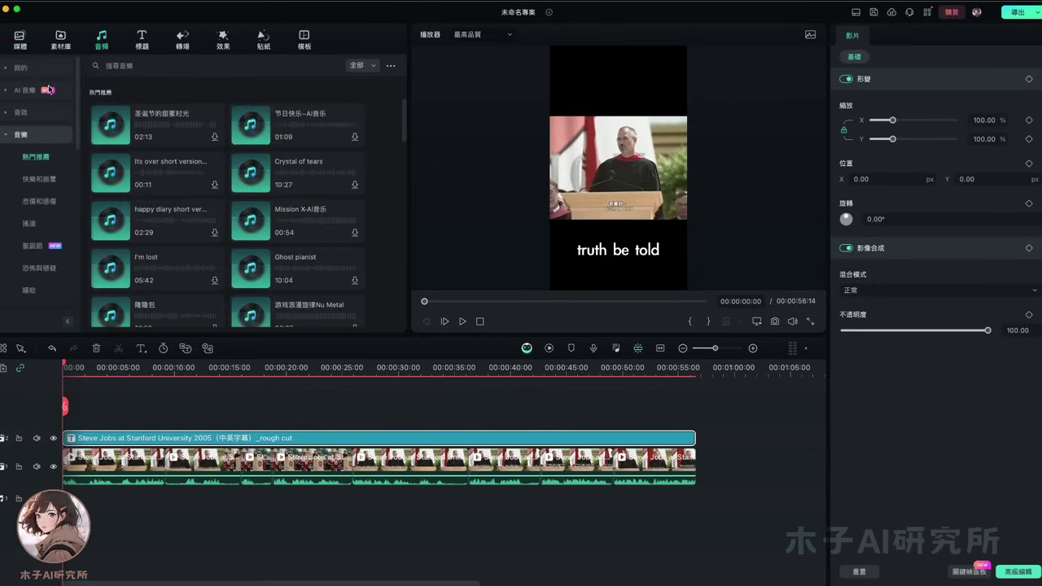
left_click(9, 94)
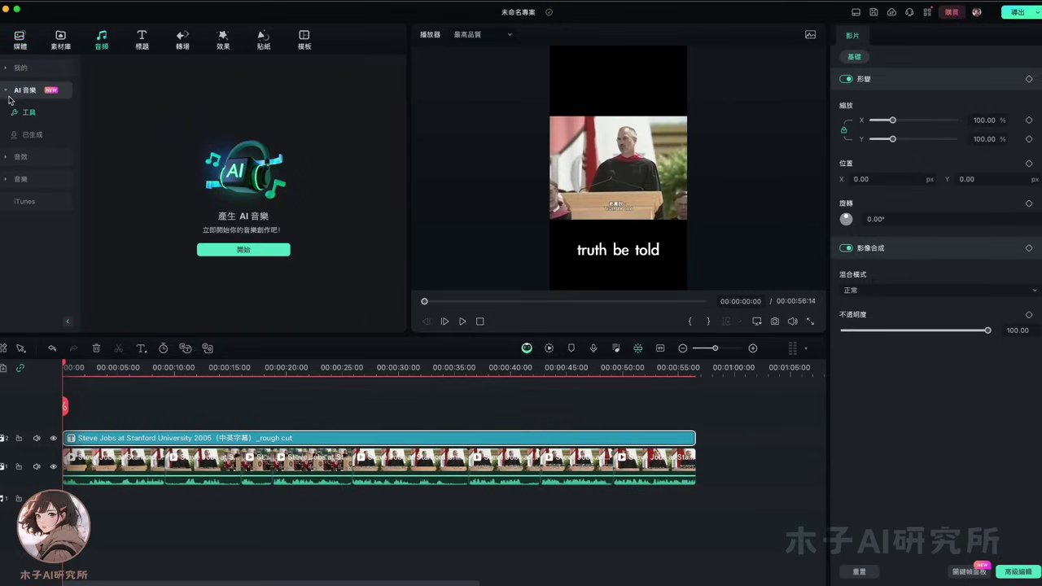
left_click(255, 251)
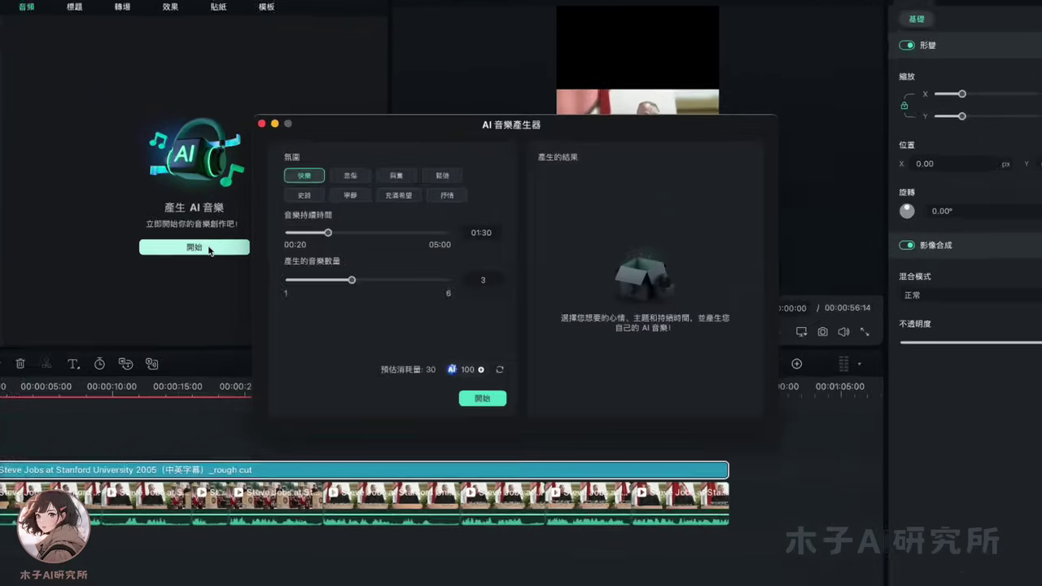
left_click(341, 162)
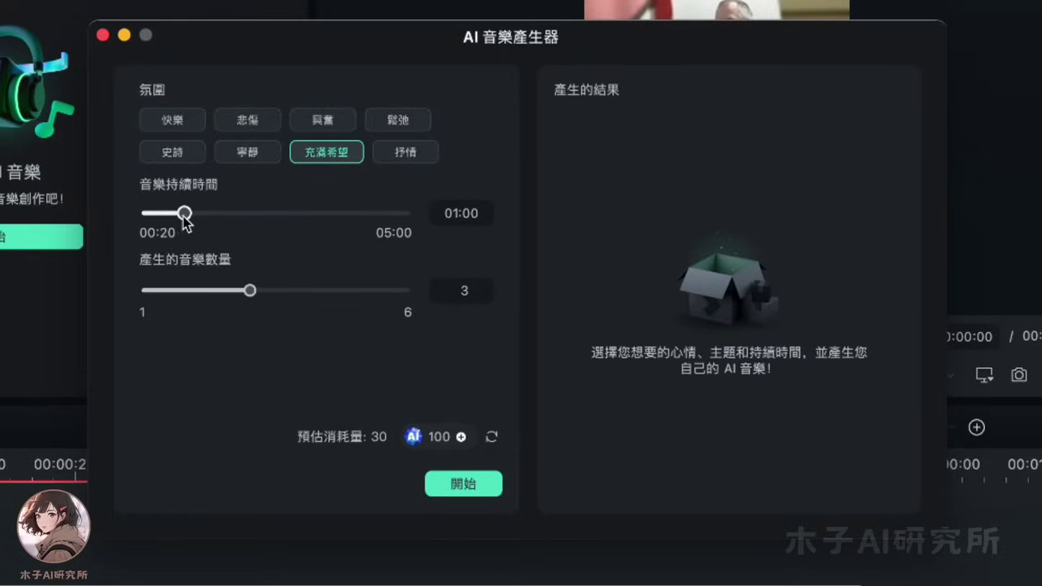
left_click(469, 488)
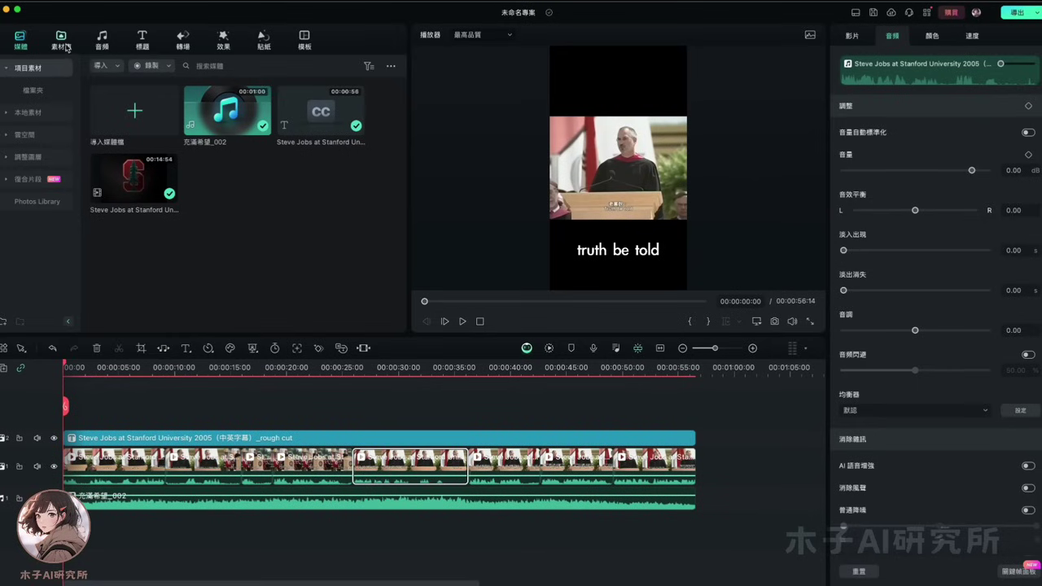
- Browse the 熱門推薦 stock media in the 素材庫 library, and start the AI繪畫 image generator
left_click(65, 47)
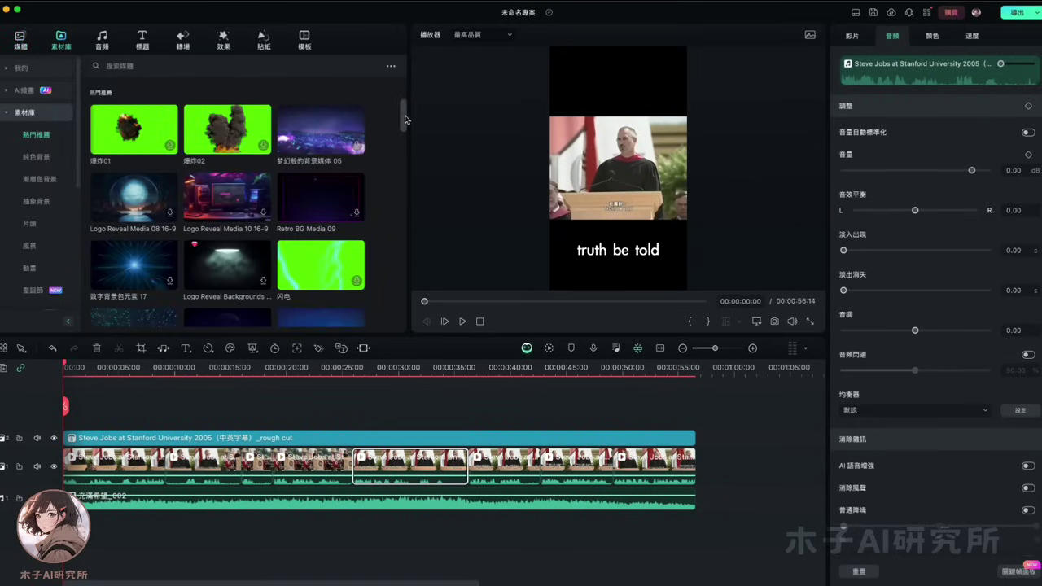
left_click_drag(405, 120, 407, 241)
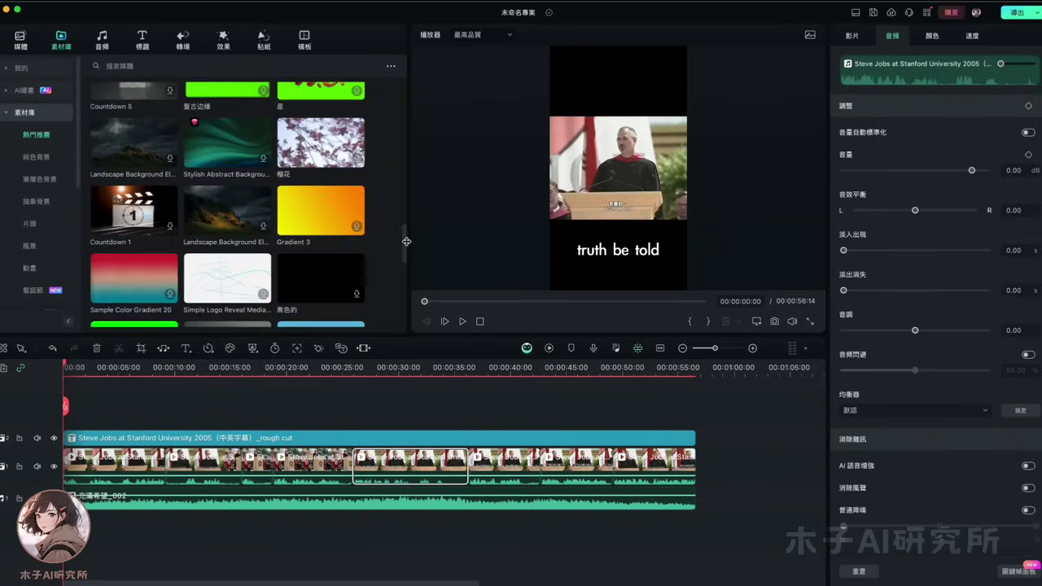
left_click(25, 91)
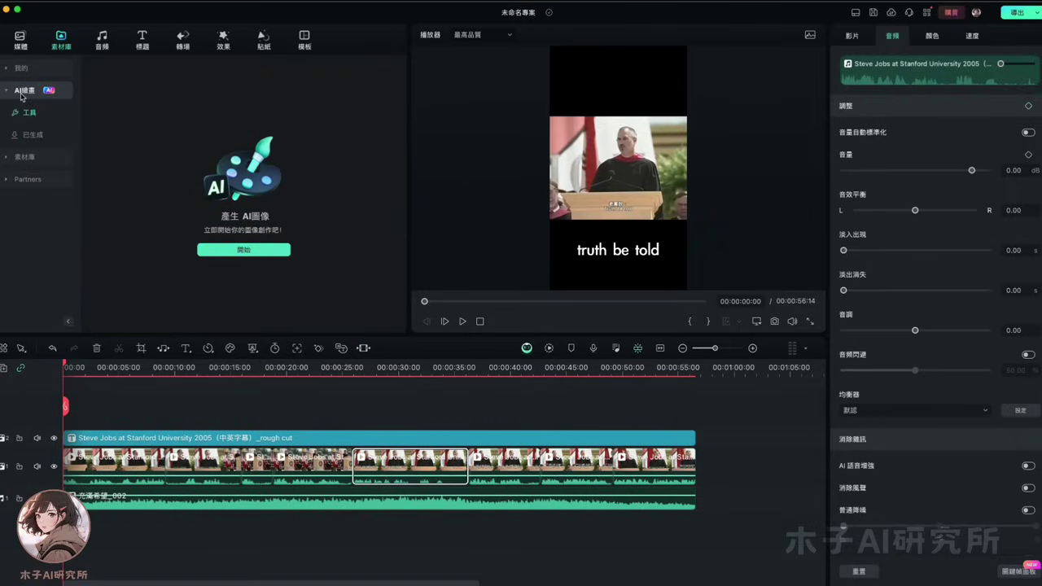
left_click(264, 251)
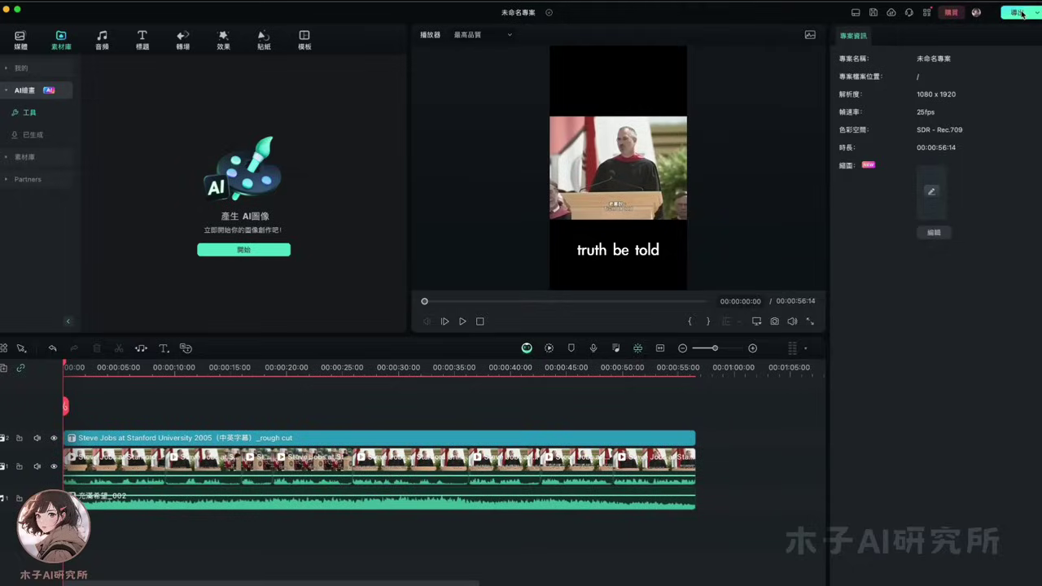
- Open the export settings for the finished vertical clip
left_click(1018, 12)
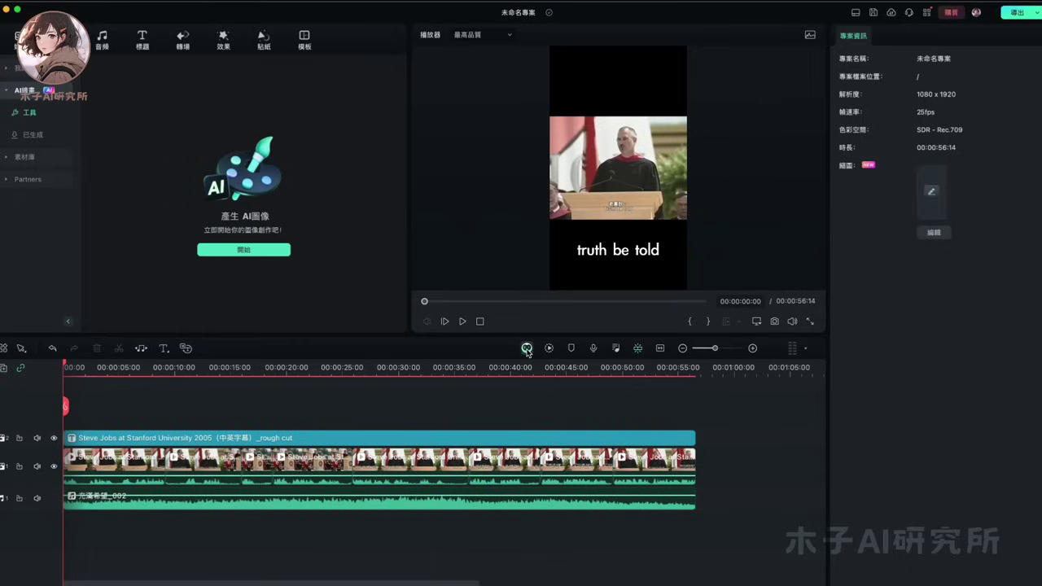
- Ask Filmora Copilot "帮我生成一幅美丽的风景图片" and open the AI Image feature it suggests
left_click(526, 349)
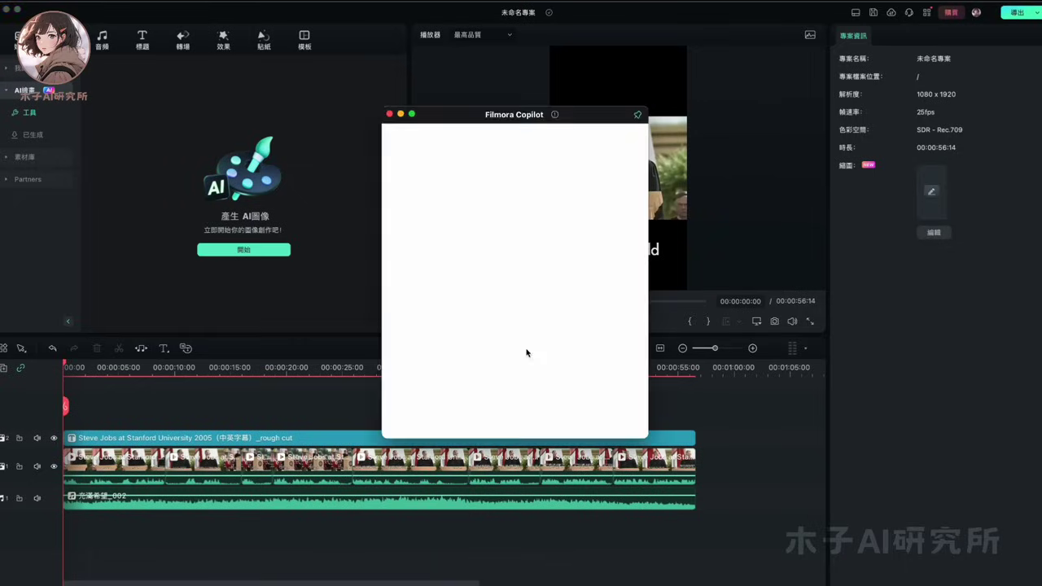
left_click(295, 189)
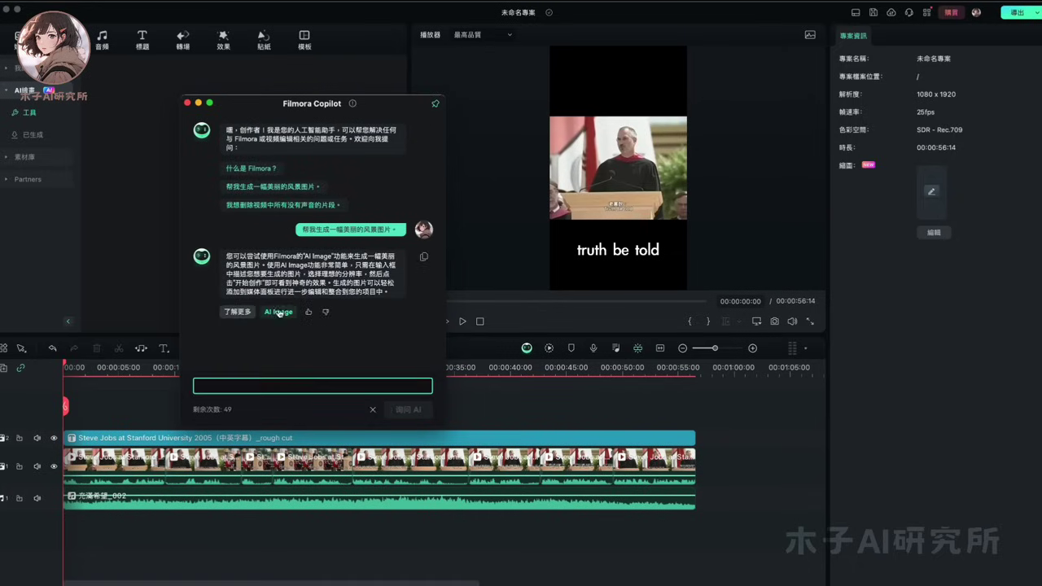
left_click(277, 312)
- Apply the AI vocal remover (AI 人聲移除工具) to the speech clip running from about 26 to 36 seconds
left_click(424, 467)
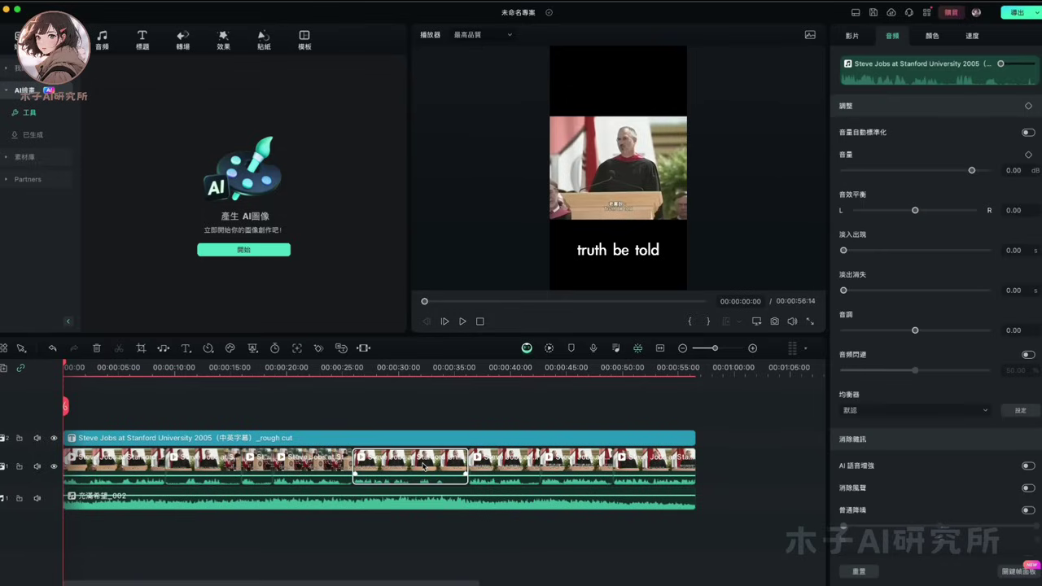
right_click(424, 466)
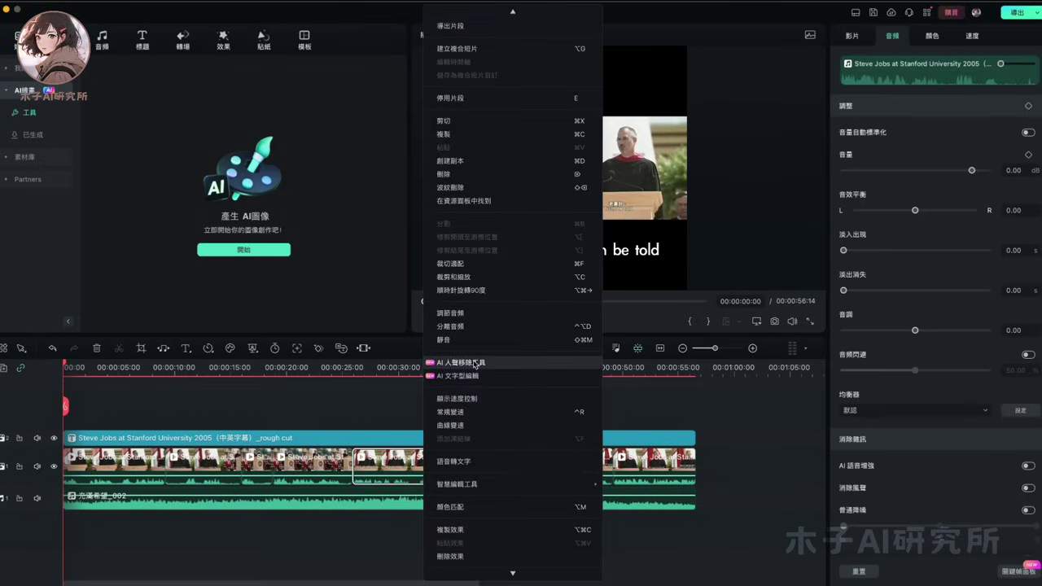
left_click(503, 366)
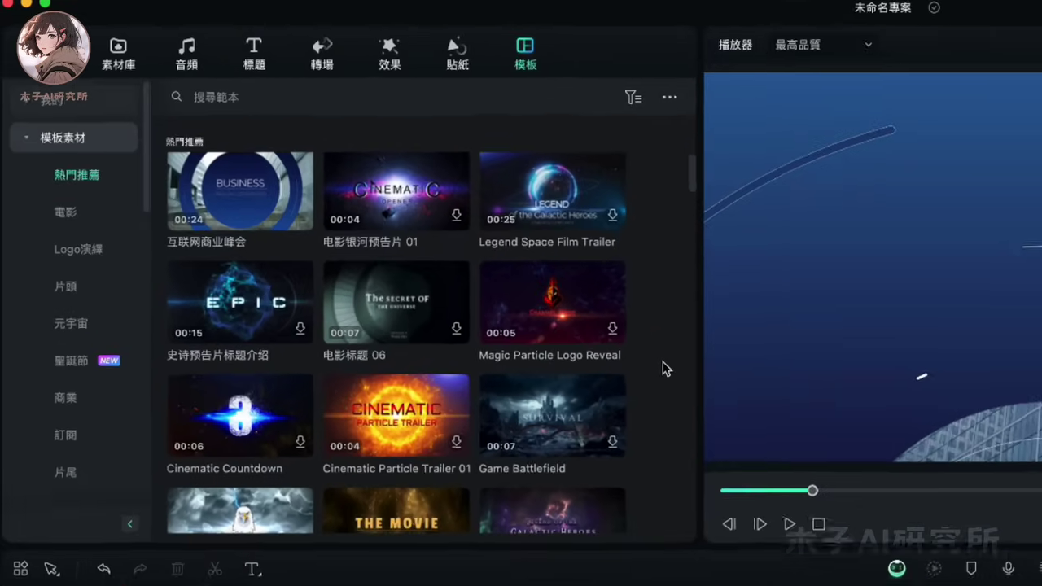
- Browse the video templates in the 熱門推薦, 電影 and Logo演繹 categories
scroll(681, 376, "down", 5)
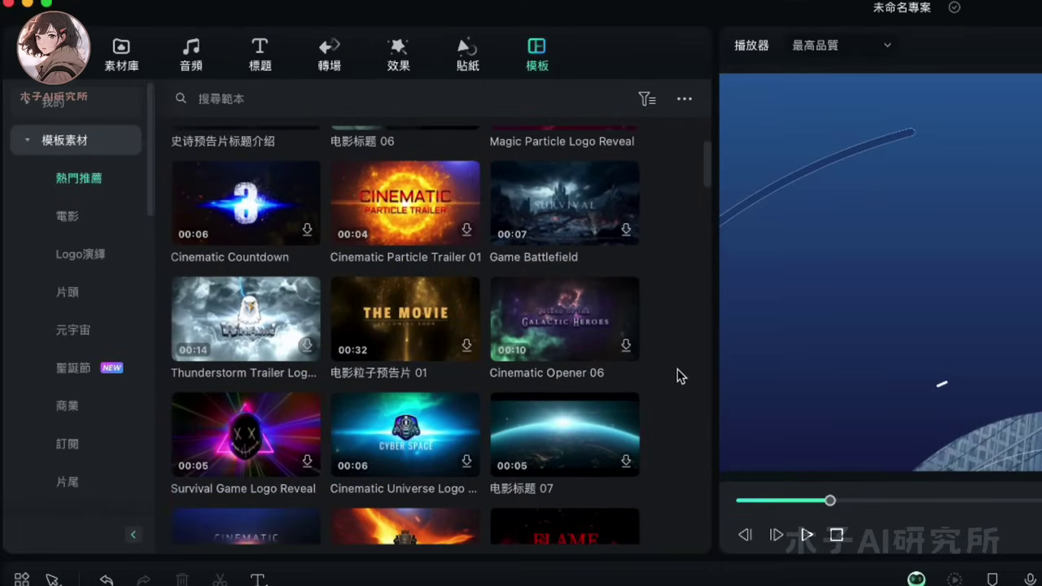
left_click(69, 216)
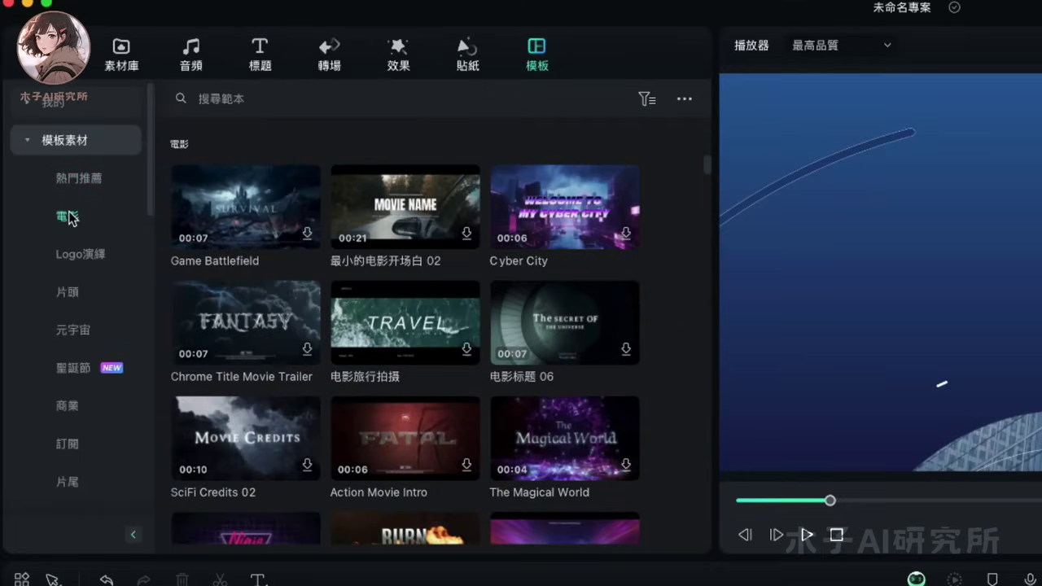
left_click(72, 253)
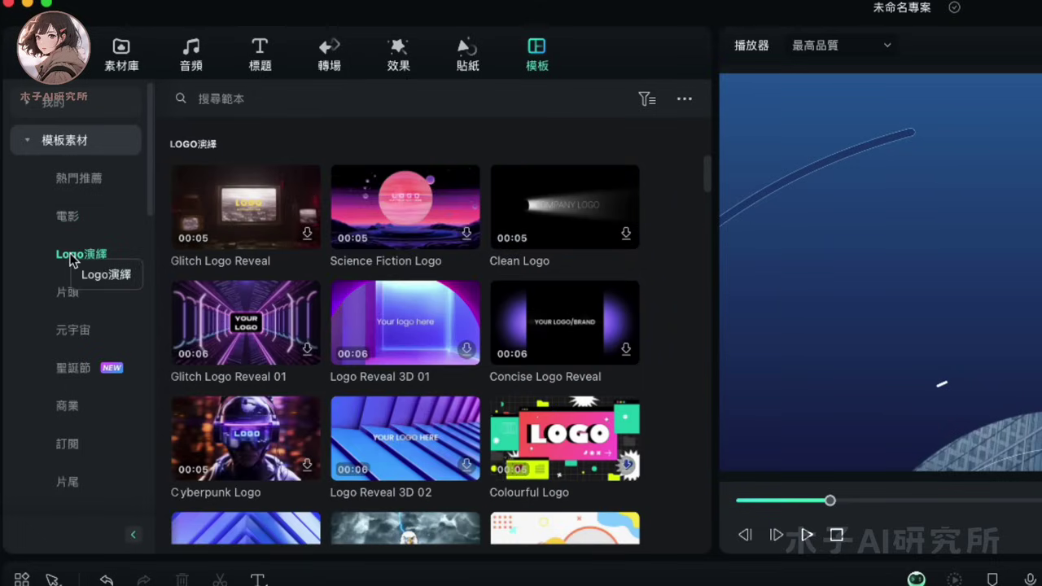